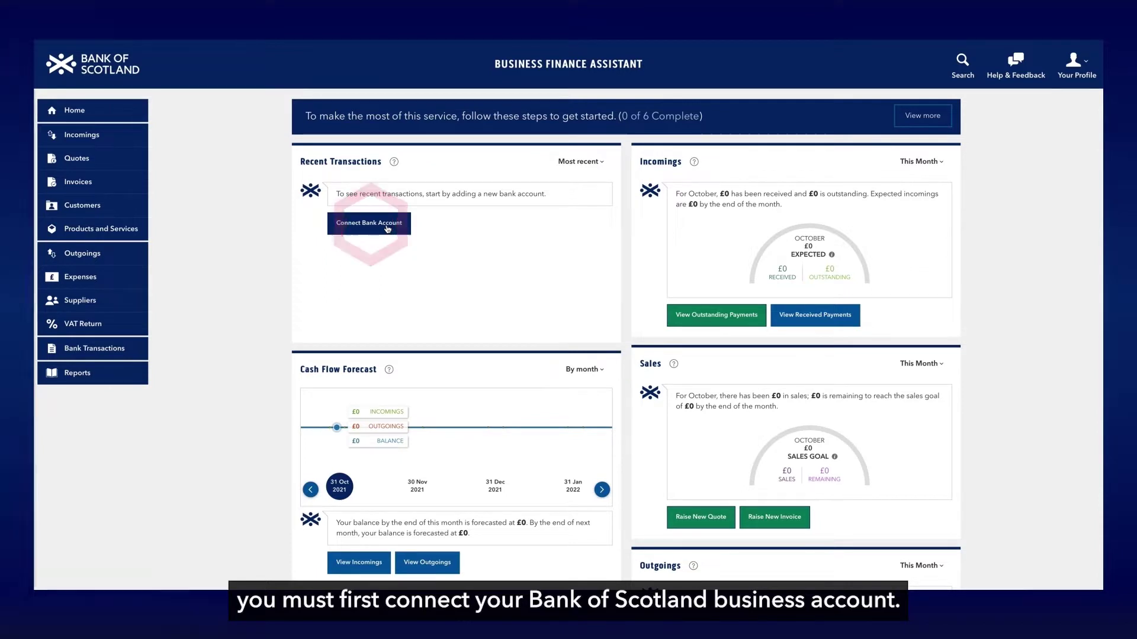
- Pick the Bank of Scotland Business account type and choose Bank of Scotland Business to sync
{"action": "left_click", "coordinate": [110, 351]}
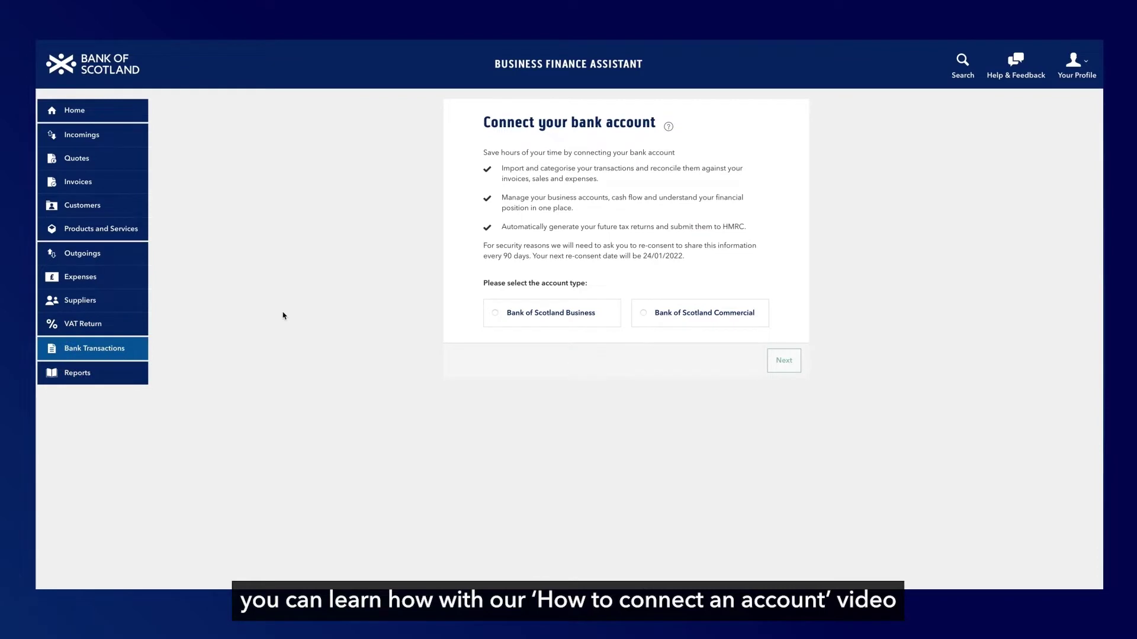
{"action": "left_click", "coordinate": [499, 311]}
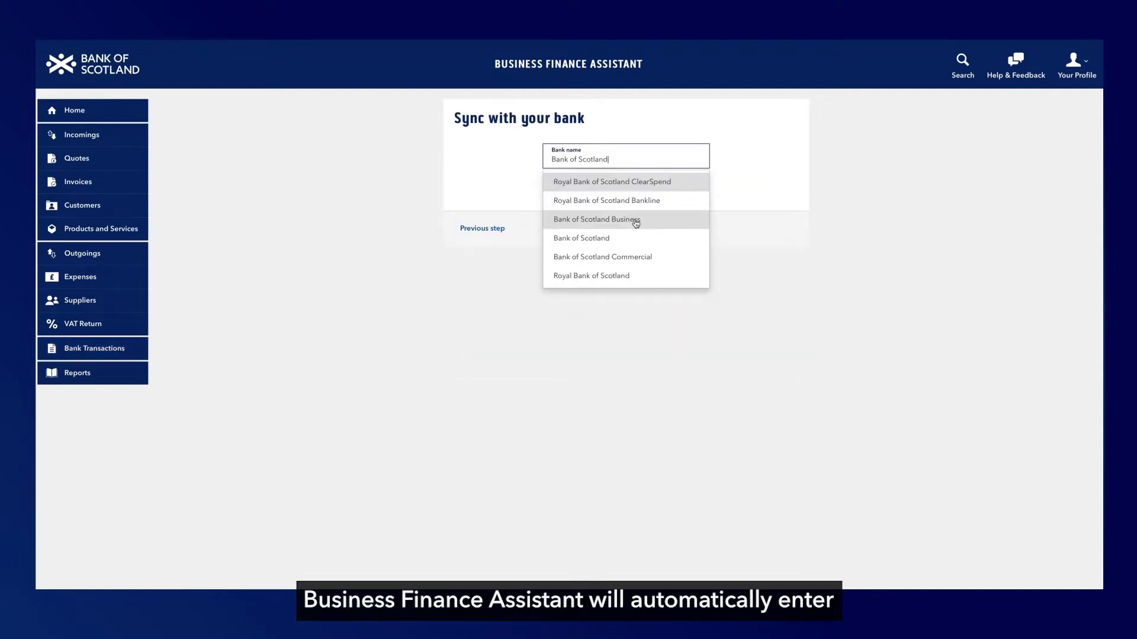
{"action": "left_click", "coordinate": [635, 221]}
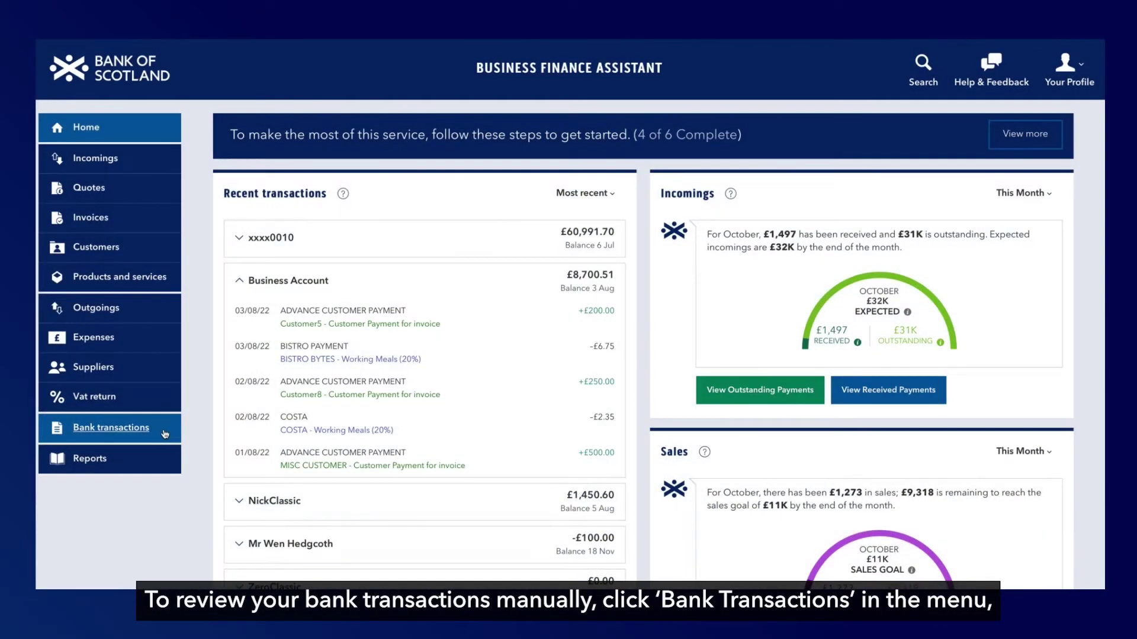
- Open the Business Bank Account's transactions and check the notifications for months awaiting review
{"action": "left_click", "coordinate": [278, 439]}
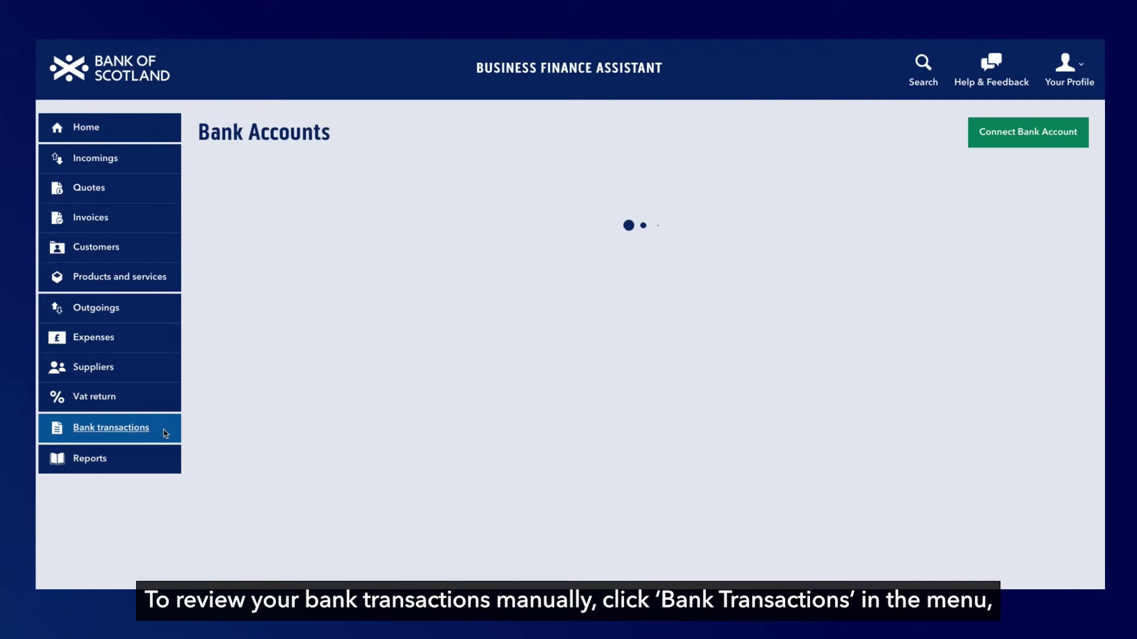
{"action": "left_click", "coordinate": [267, 307]}
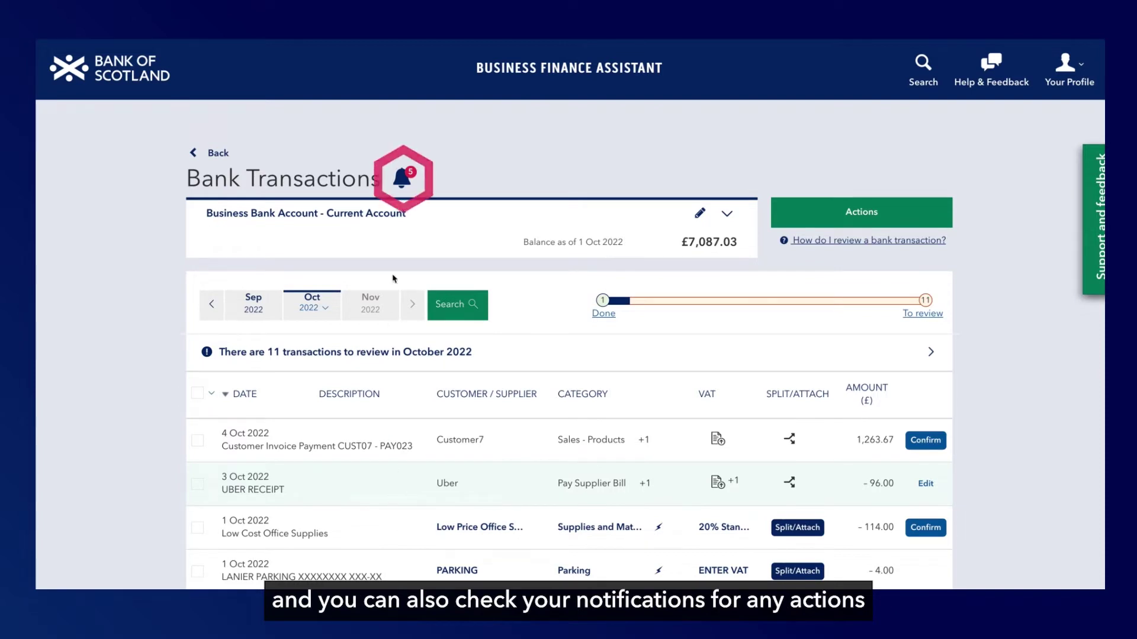
{"action": "left_click", "coordinate": [402, 176]}
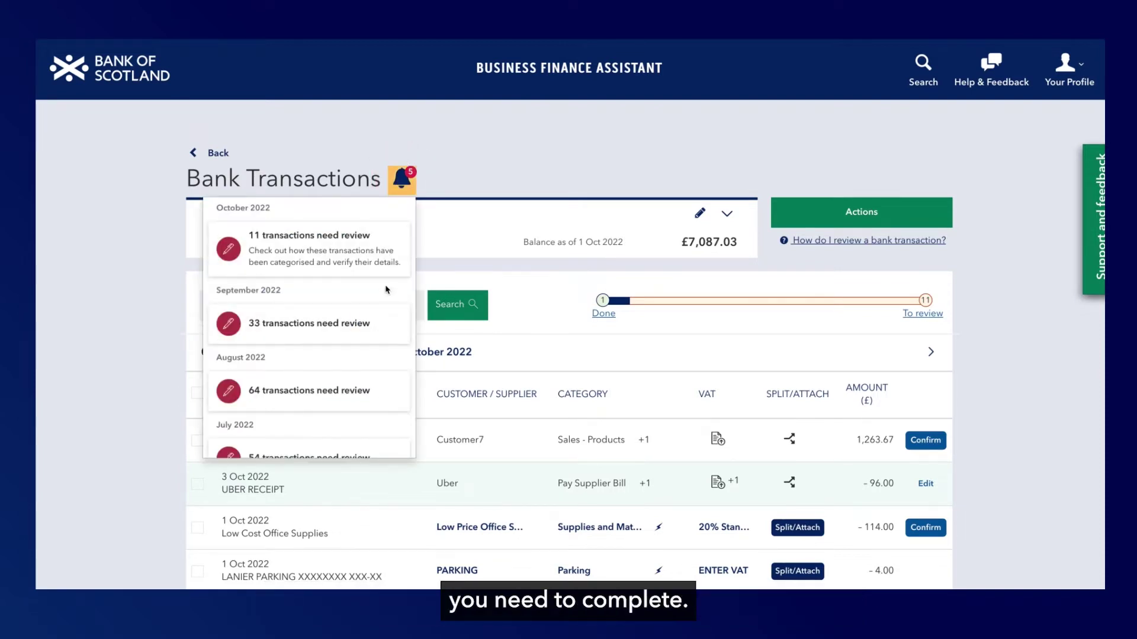
{"action": "left_click", "coordinate": [410, 184]}
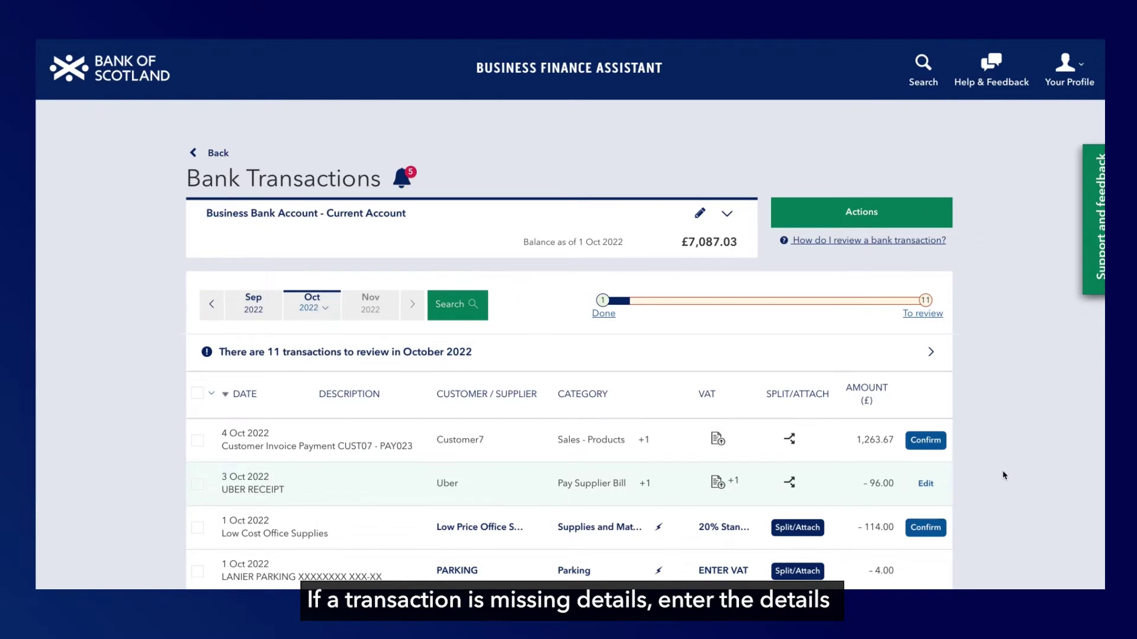
{"action": "scroll", "coordinate": [1006, 477], "scroll_direction": "down", "scroll_amount": 4}
{"action": "left_click", "coordinate": [486, 401]}
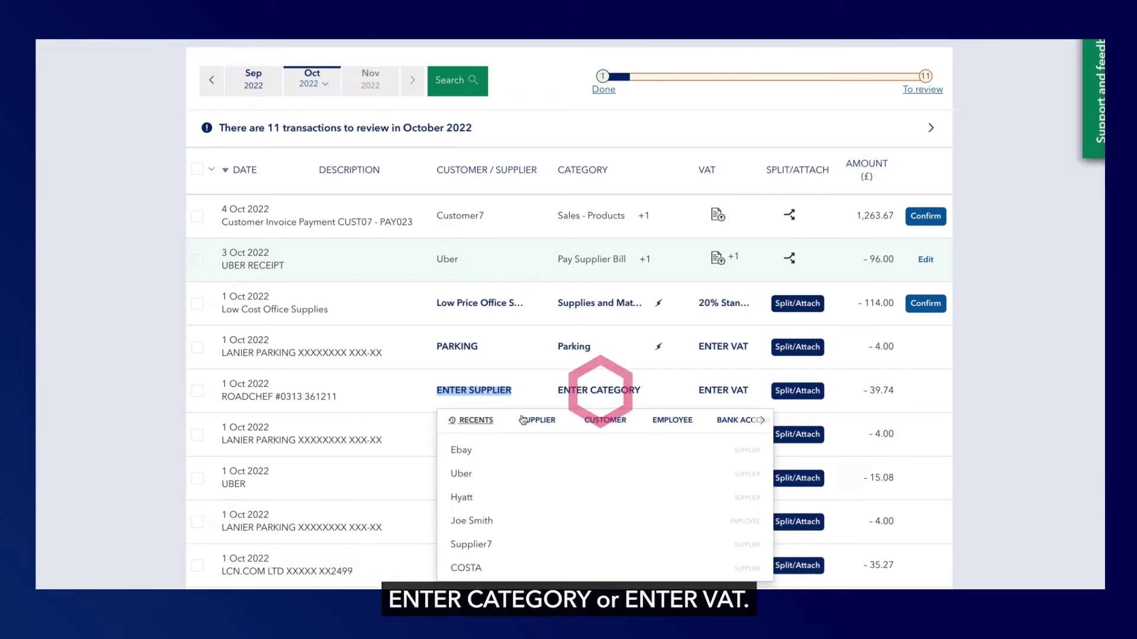
{"action": "left_click", "coordinate": [591, 392]}
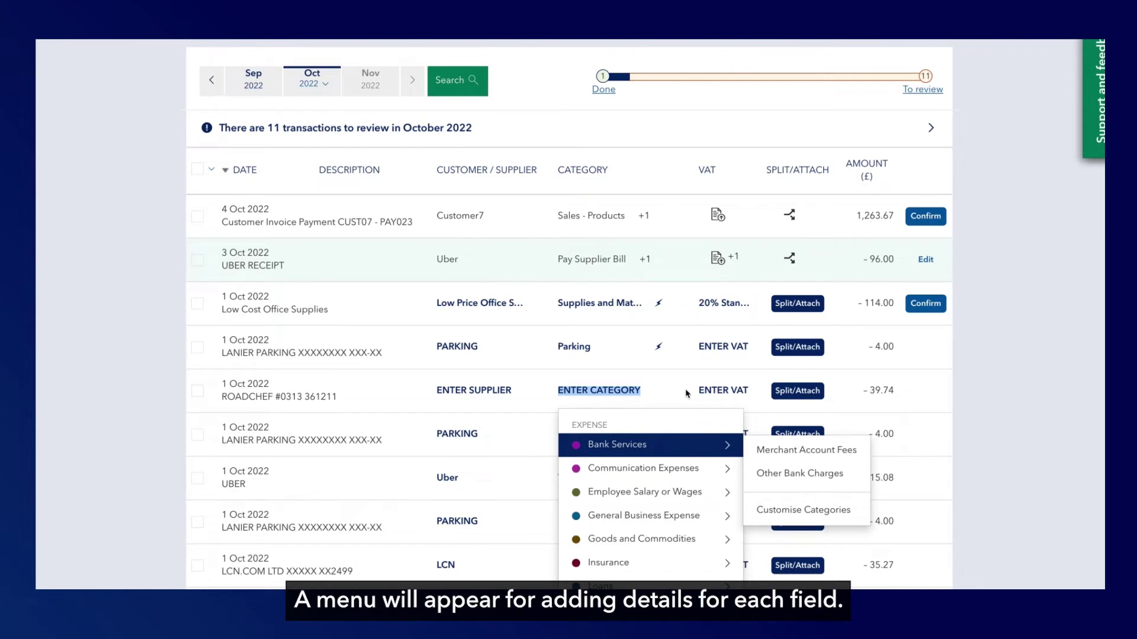
{"action": "left_click", "coordinate": [731, 396]}
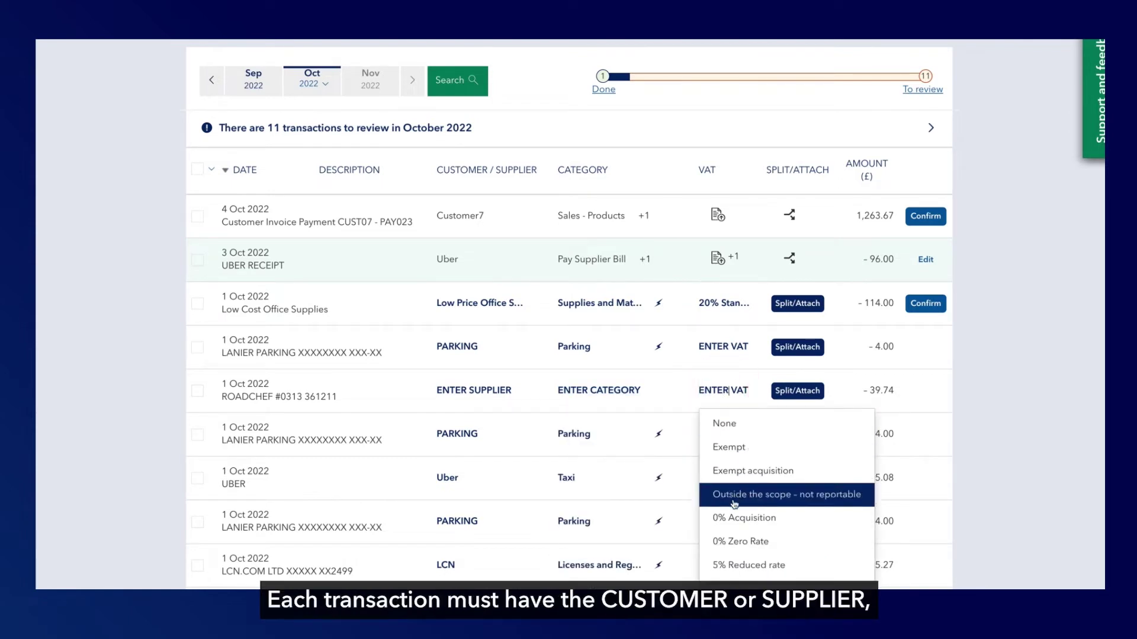
{"action": "scroll", "coordinate": [748, 551], "scroll_direction": "down", "scroll_amount": 2}
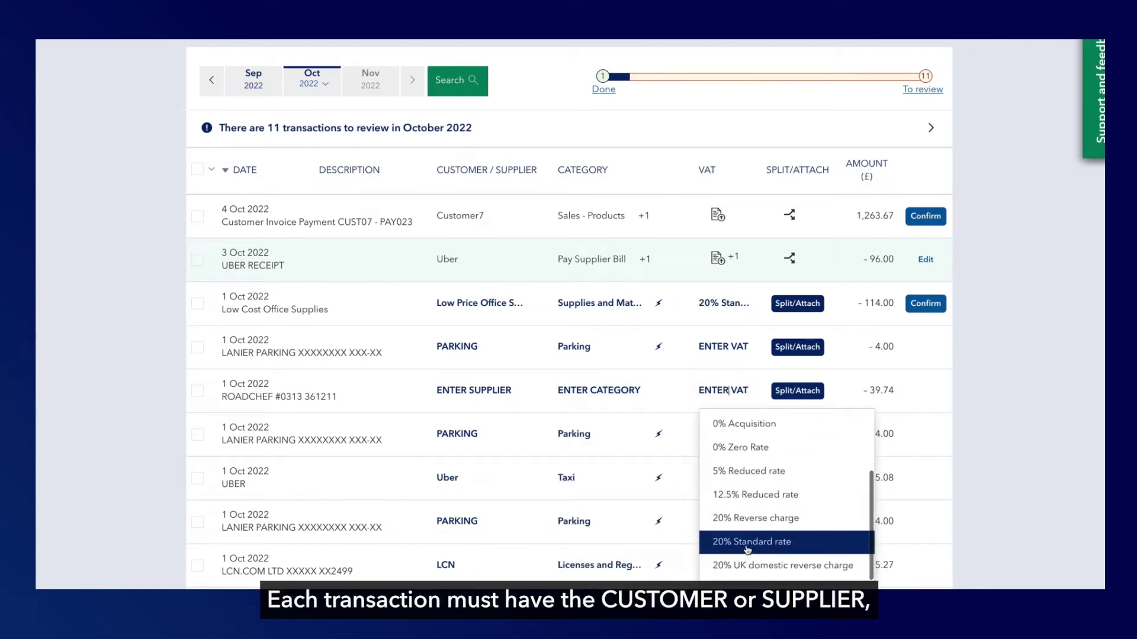
{"action": "scroll", "coordinate": [745, 533], "scroll_direction": "up", "scroll_amount": 2}
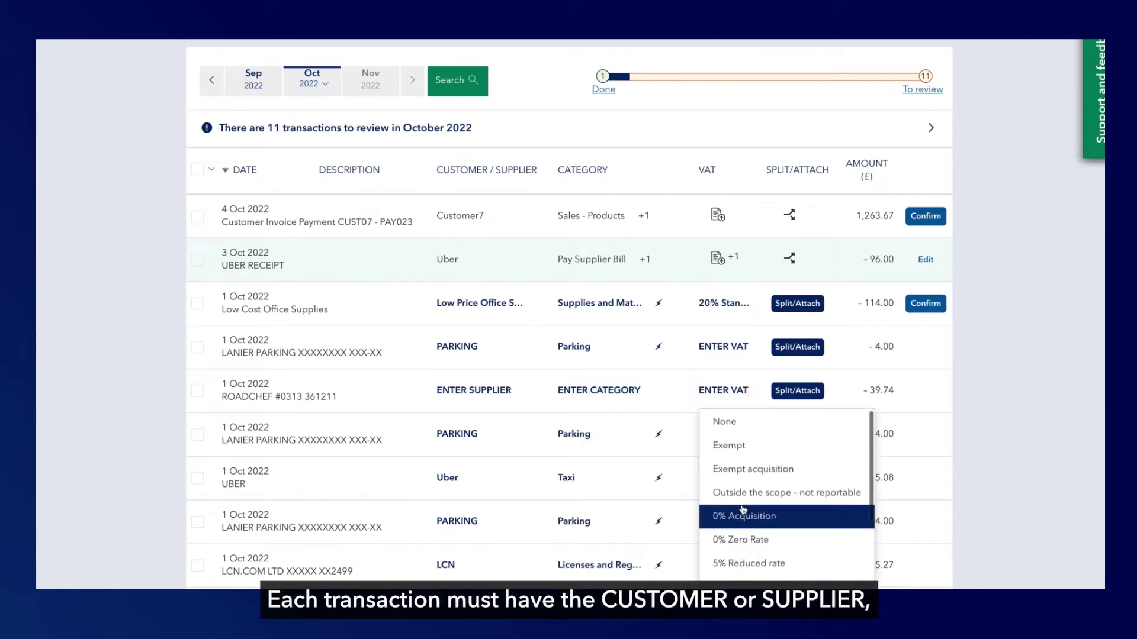
{"action": "left_click", "coordinate": [737, 383]}
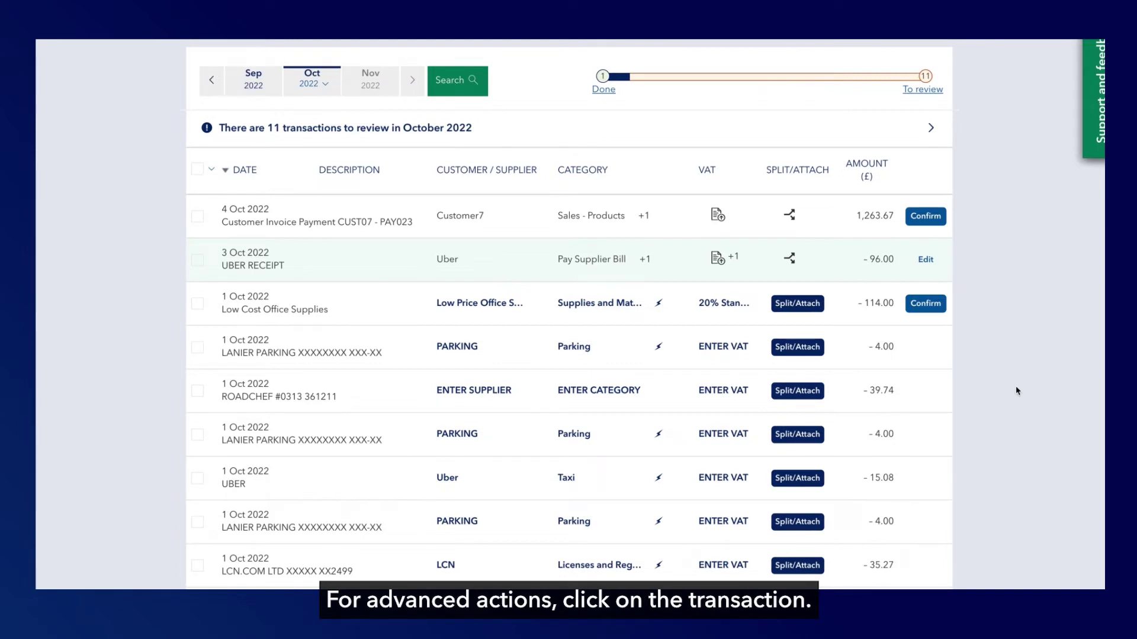
{"action": "left_click", "coordinate": [691, 305]}
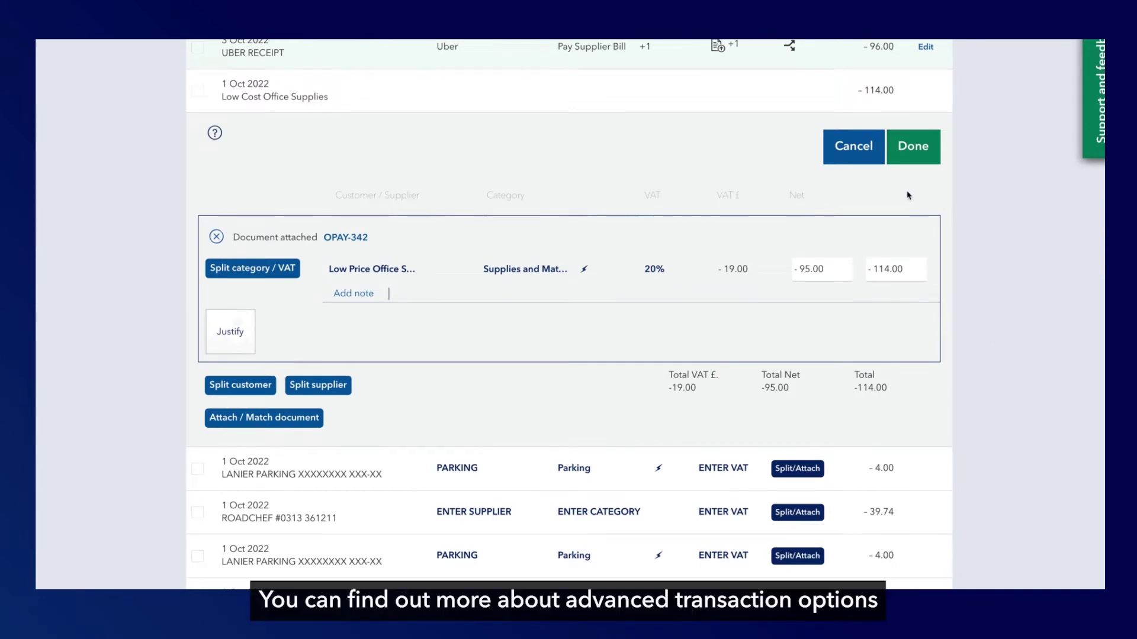
{"action": "left_click", "coordinate": [858, 152]}
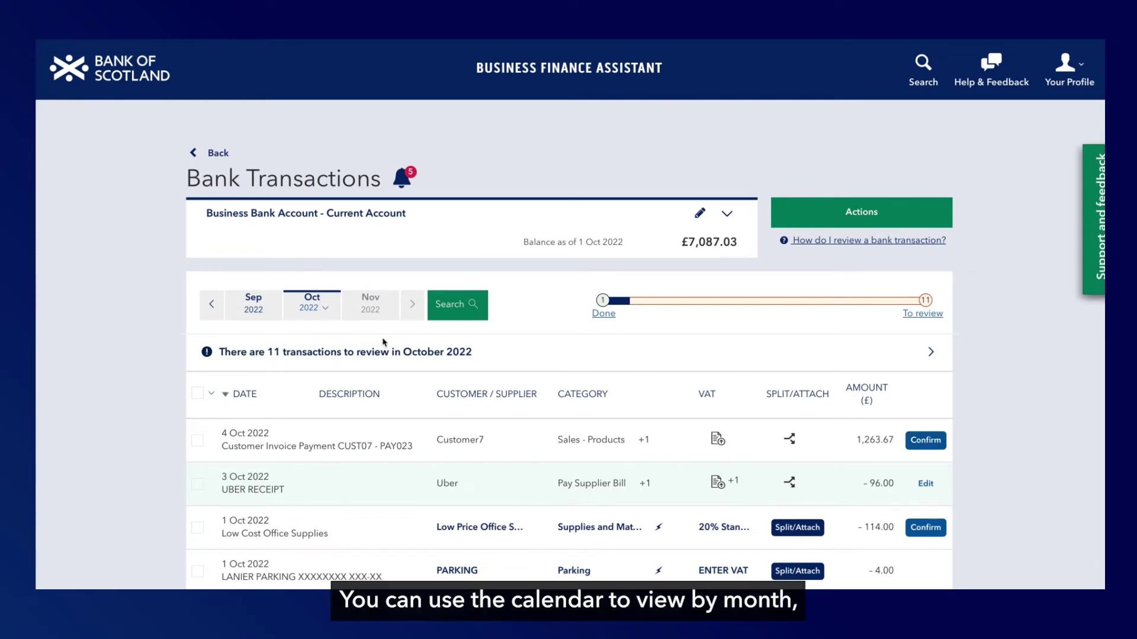
- Filter October 2022 to the 'To review' transactions after briefly checking the 'Done' ones
{"action": "left_click", "coordinate": [223, 310]}
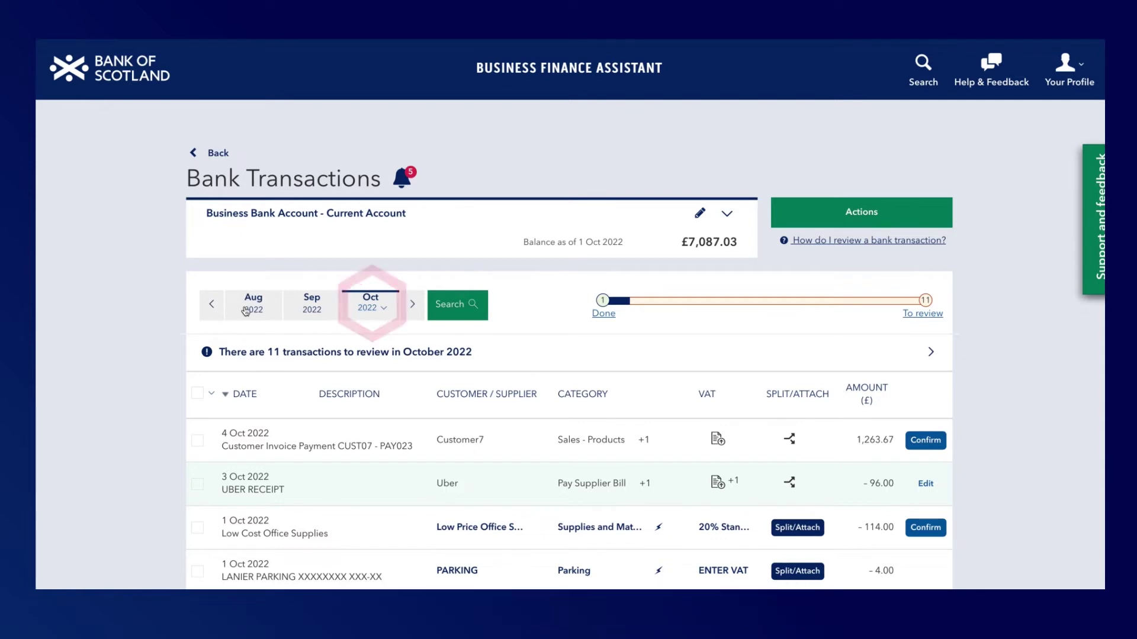
{"action": "left_click", "coordinate": [411, 305]}
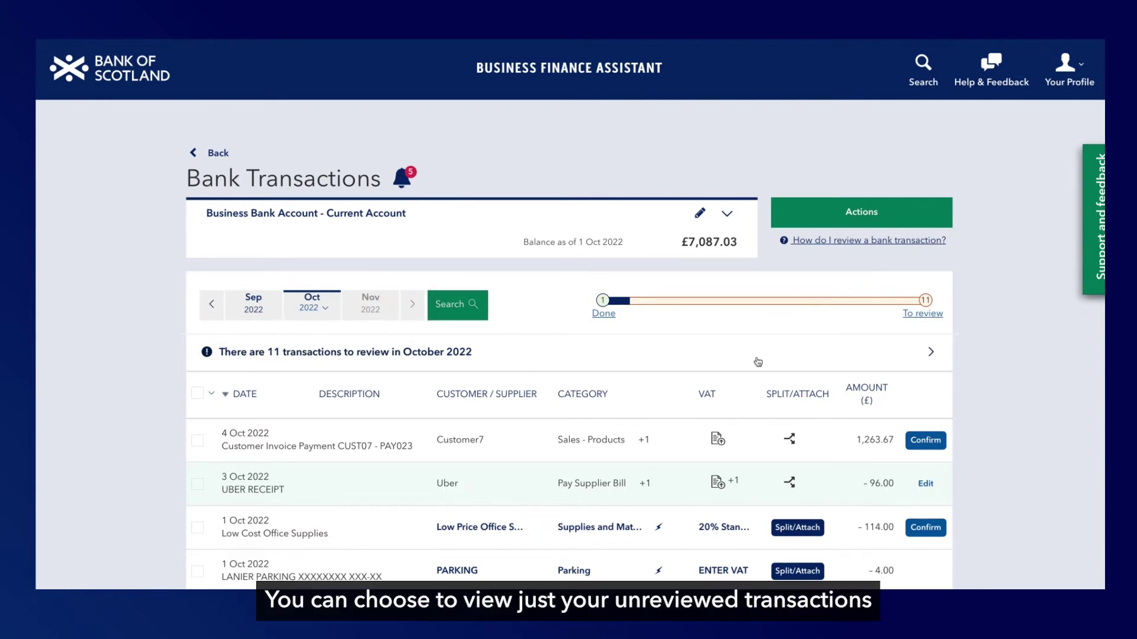
{"action": "left_click", "coordinate": [927, 318]}
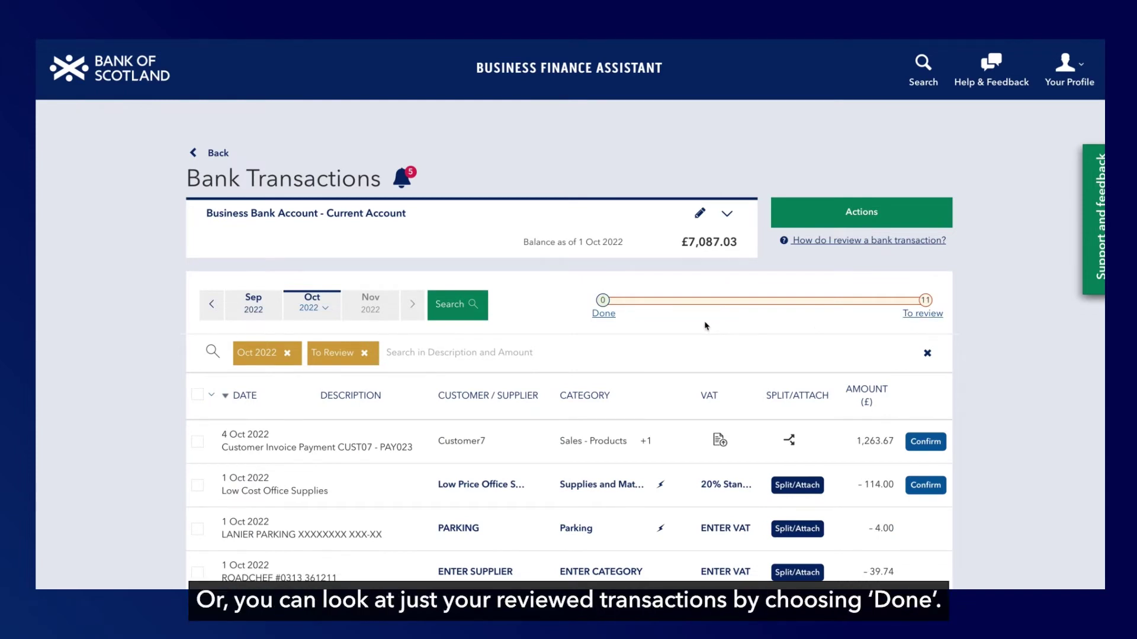
{"action": "left_click", "coordinate": [602, 315]}
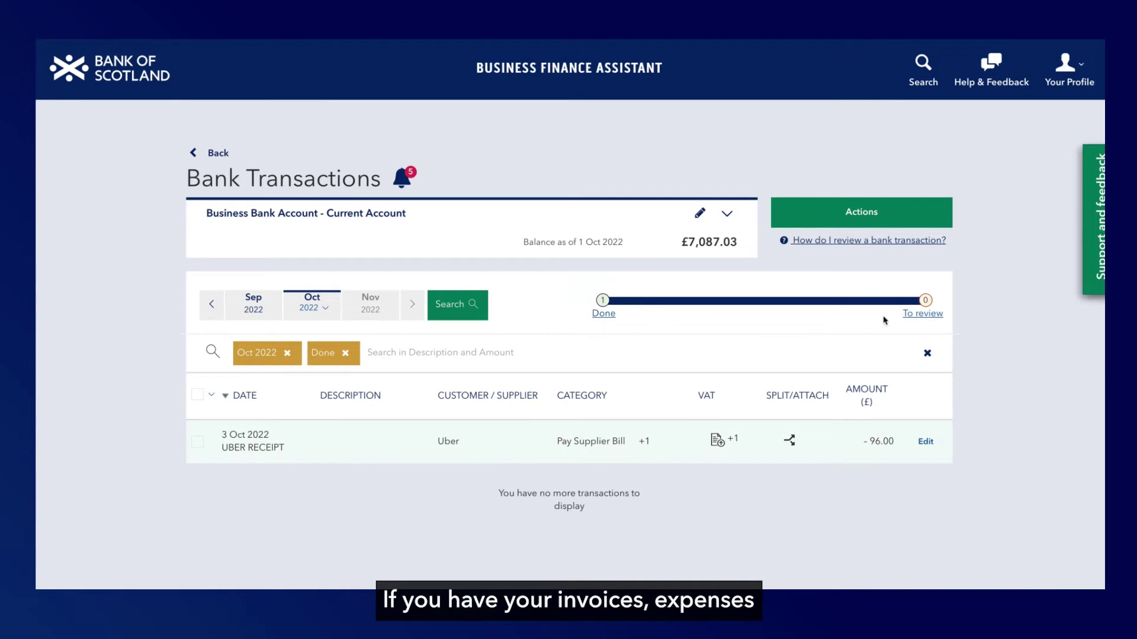
{"action": "left_click", "coordinate": [922, 314]}
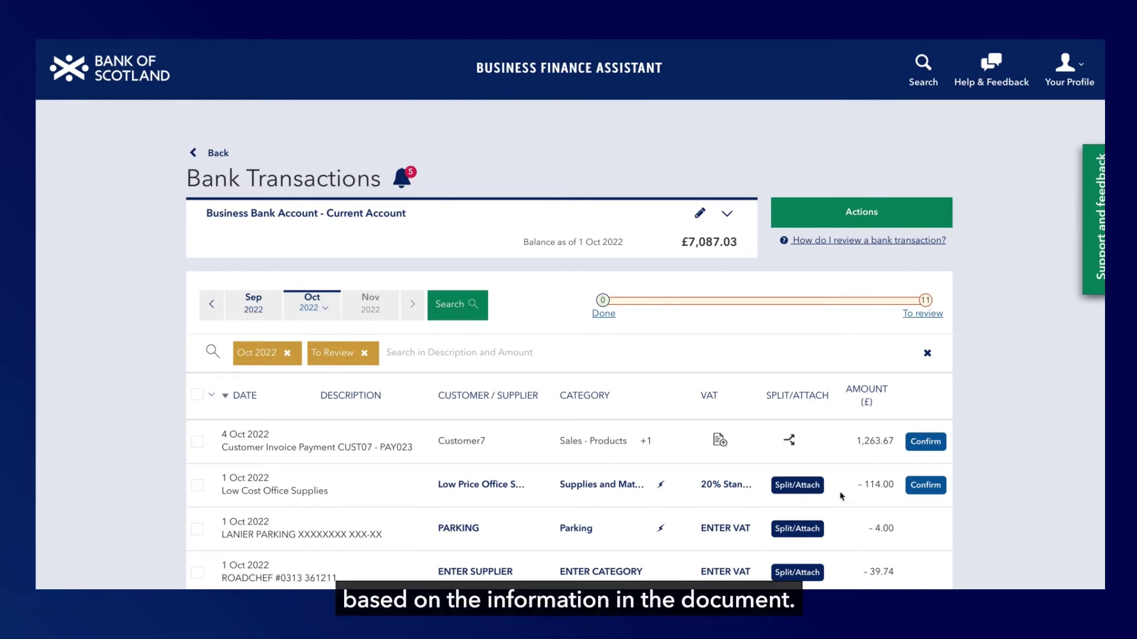
- Tick the −£114.00 expense OPAY-648 in the Attach Expenses list for the Low Cost Office Supplies payment
{"action": "left_click", "coordinate": [795, 490]}
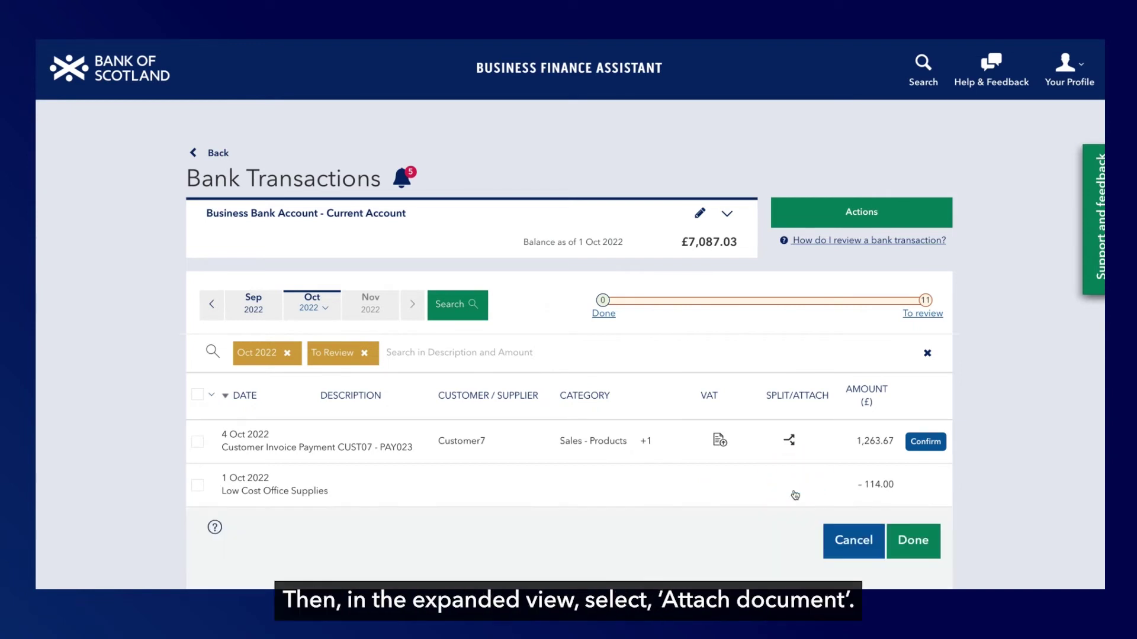
{"action": "scroll", "coordinate": [795, 495], "scroll_direction": "down", "scroll_amount": 8}
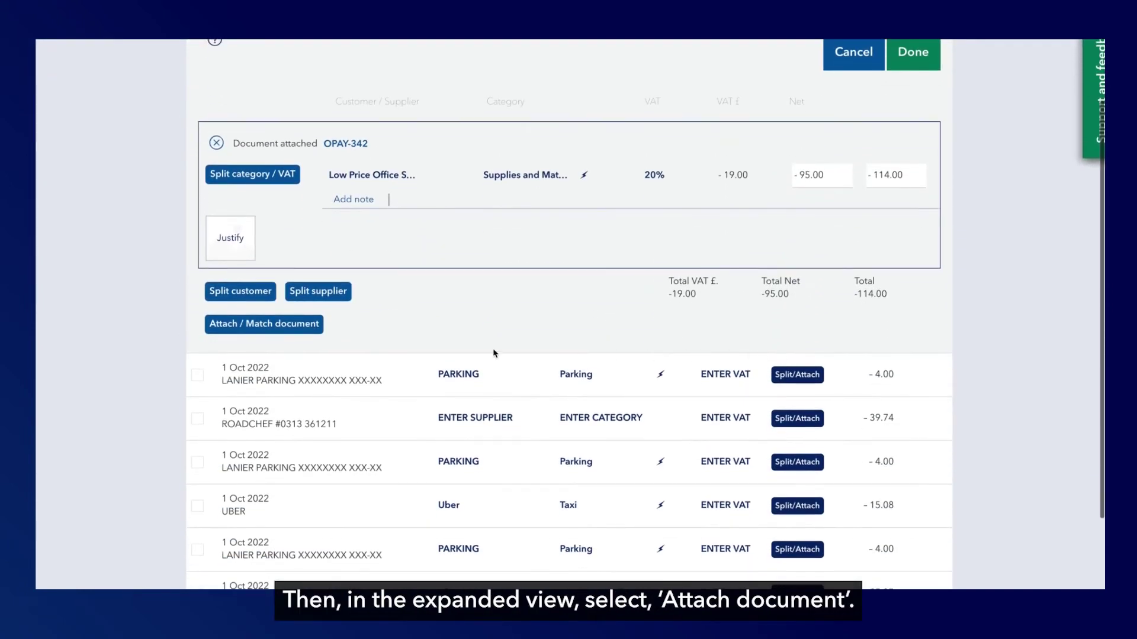
{"action": "left_click", "coordinate": [255, 323]}
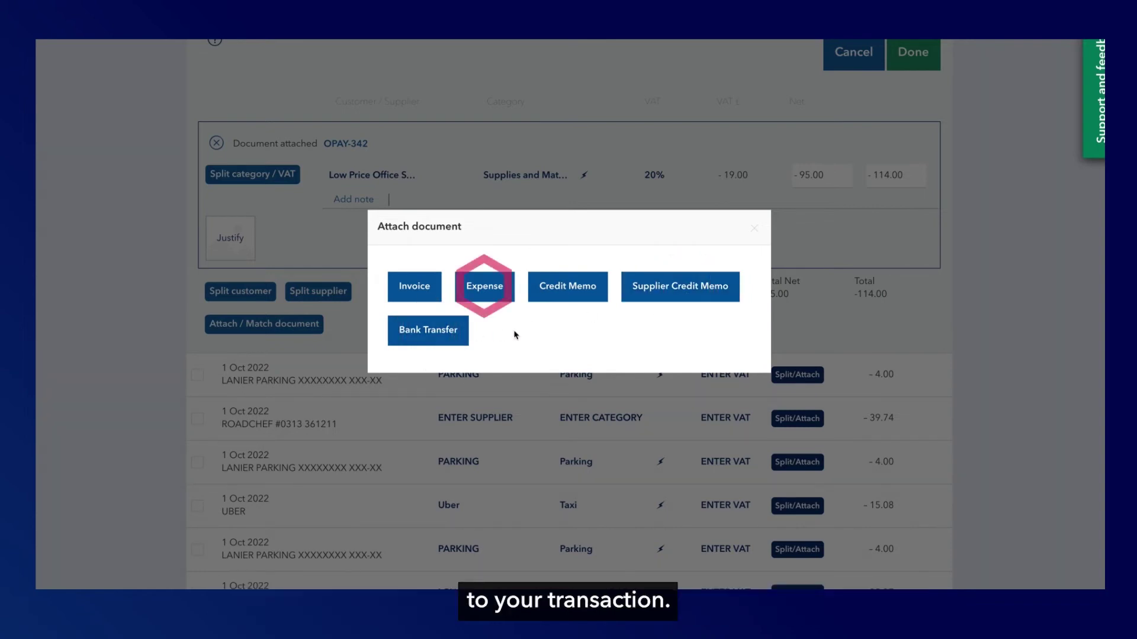
{"action": "left_click", "coordinate": [498, 299]}
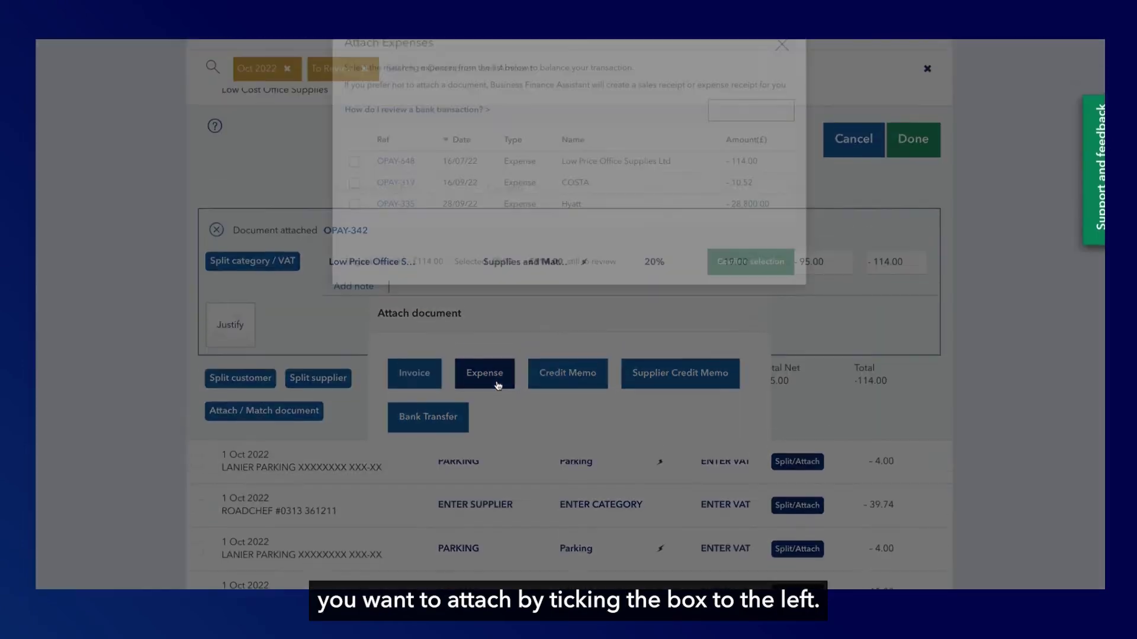
{"action": "left_click", "coordinate": [325, 215]}
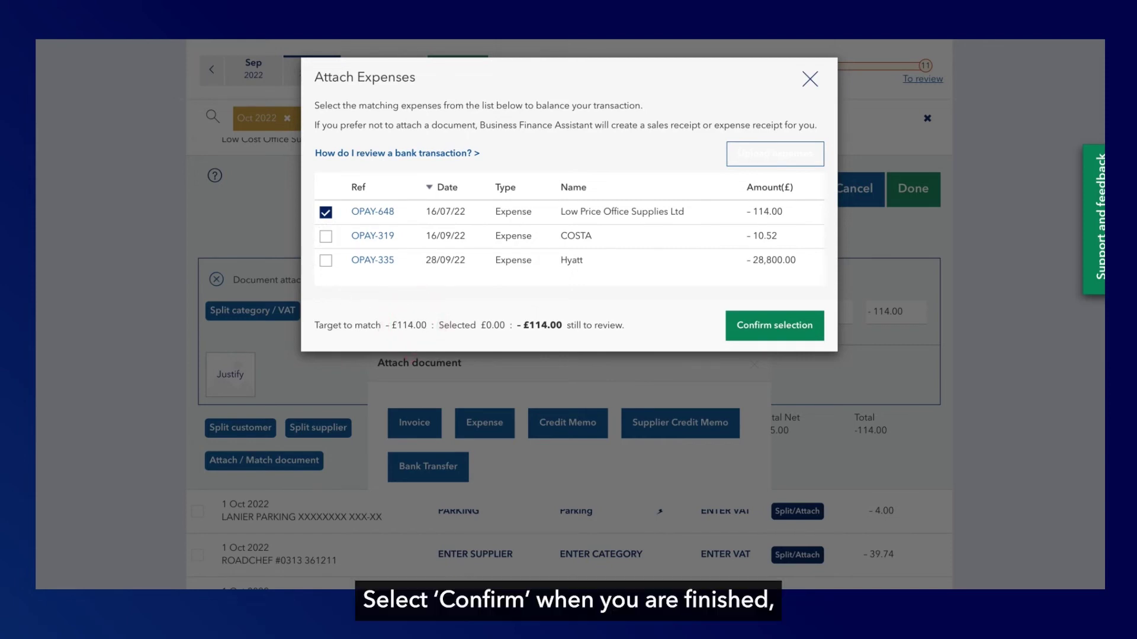
- Attach OPAY-648 to the −£114.00 payment and confirm it, leaving 10 to review
{"action": "left_click", "coordinate": [768, 325]}
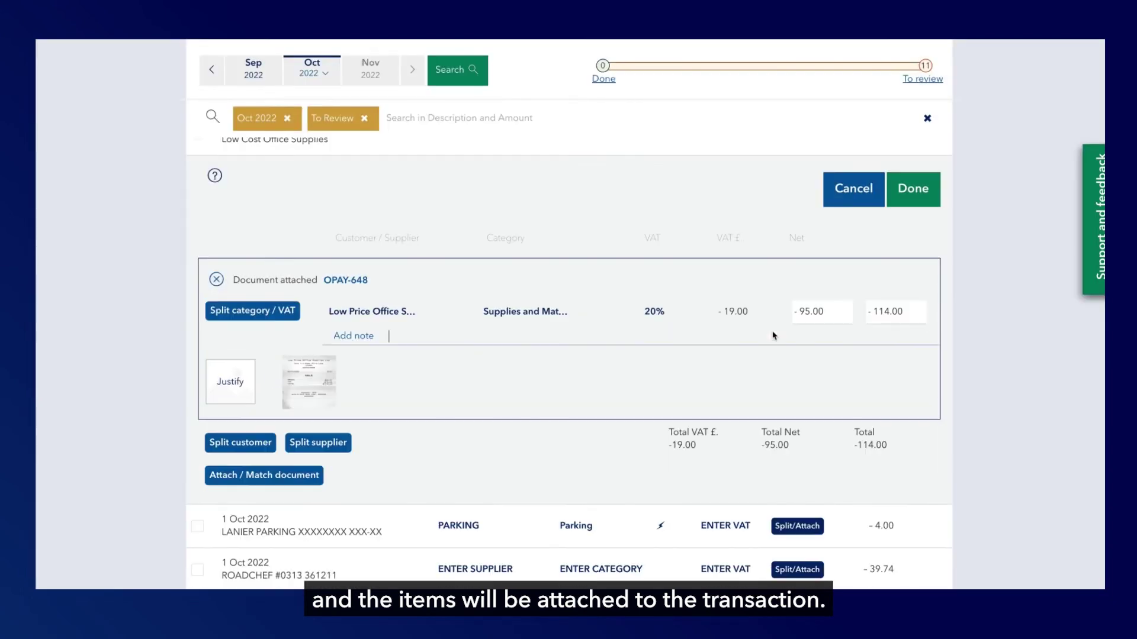
{"action": "left_click", "coordinate": [916, 194]}
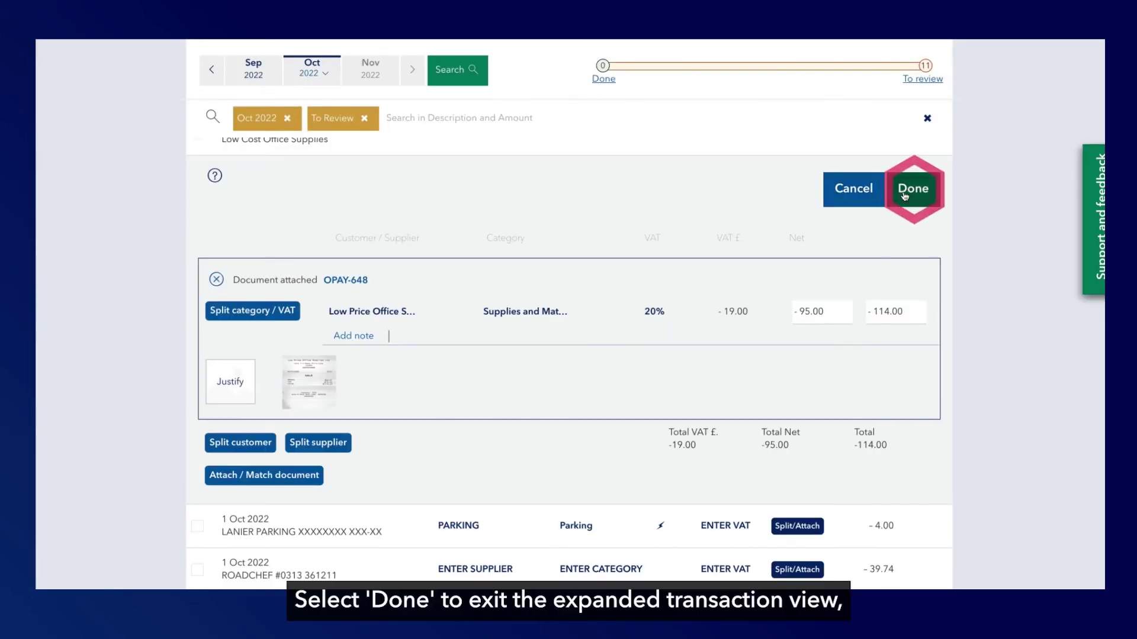
{"action": "scroll", "coordinate": [985, 317], "scroll_direction": "up", "scroll_amount": 4}
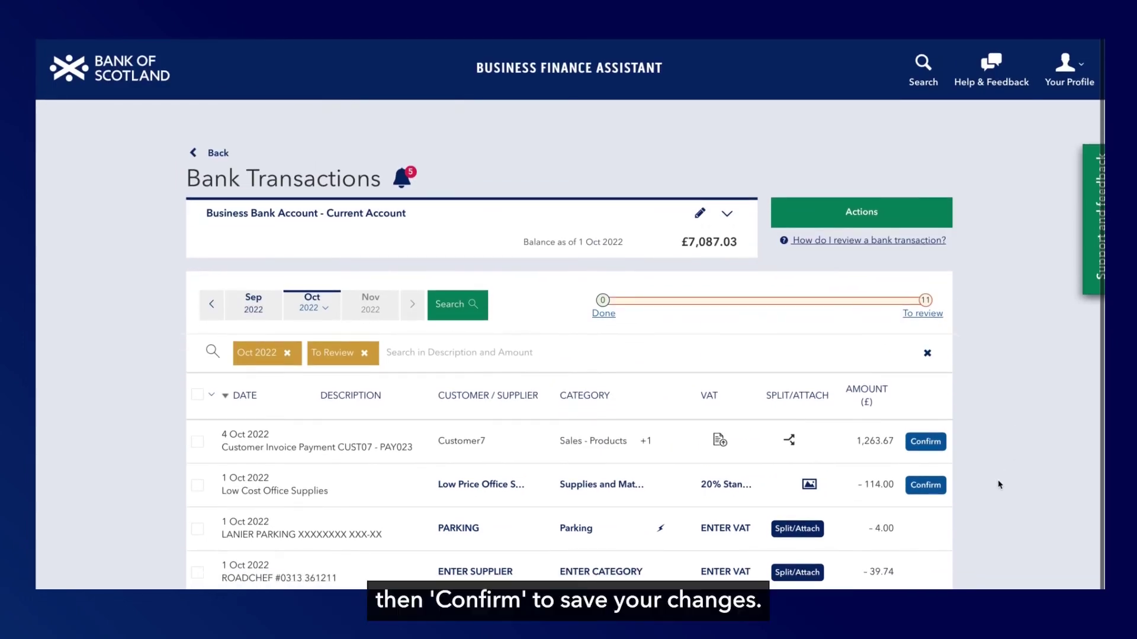
{"action": "left_click", "coordinate": [925, 485]}
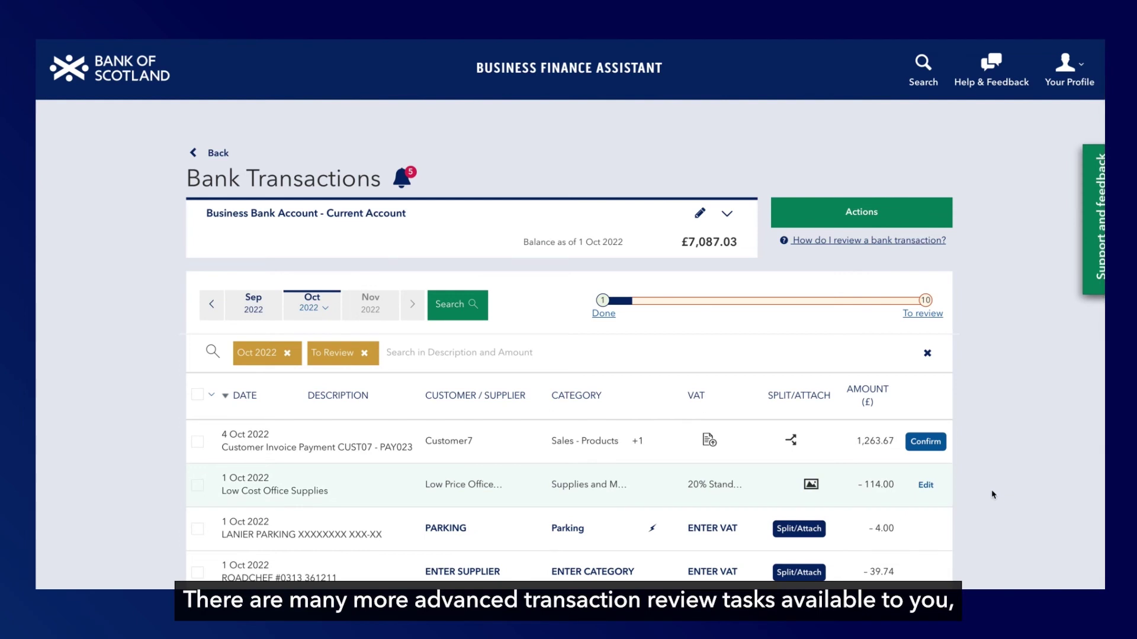
{"action": "scroll", "coordinate": [993, 494], "scroll_direction": "down", "scroll_amount": 1}
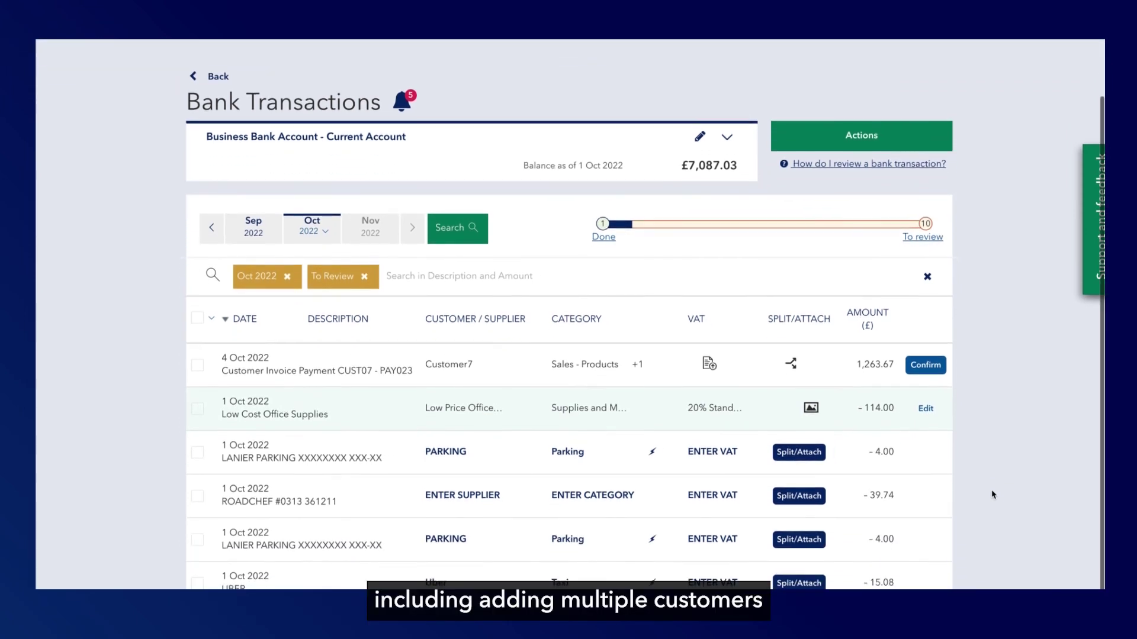
{"action": "scroll", "coordinate": [993, 494], "scroll_direction": "down", "scroll_amount": 2}
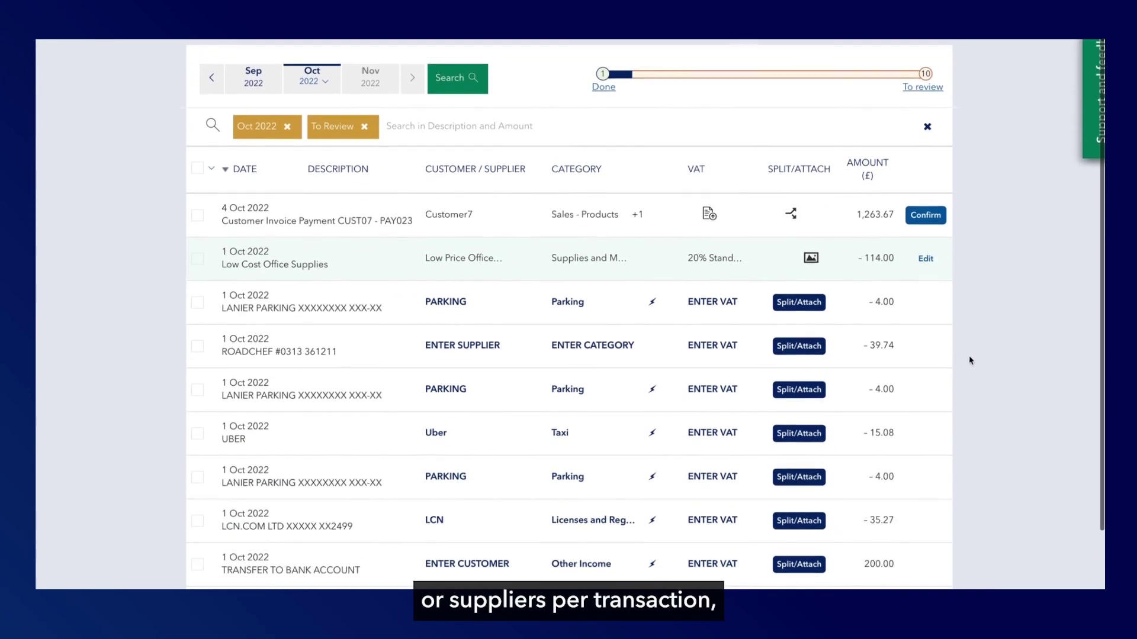
{"action": "left_click", "coordinate": [811, 352]}
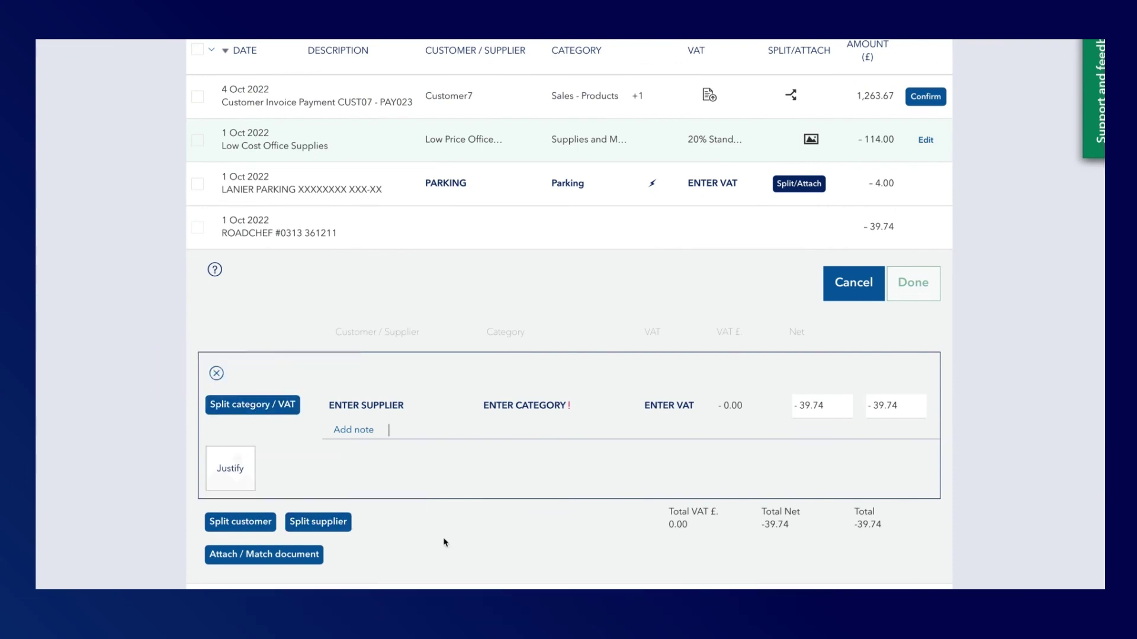
{"action": "left_click", "coordinate": [844, 285]}
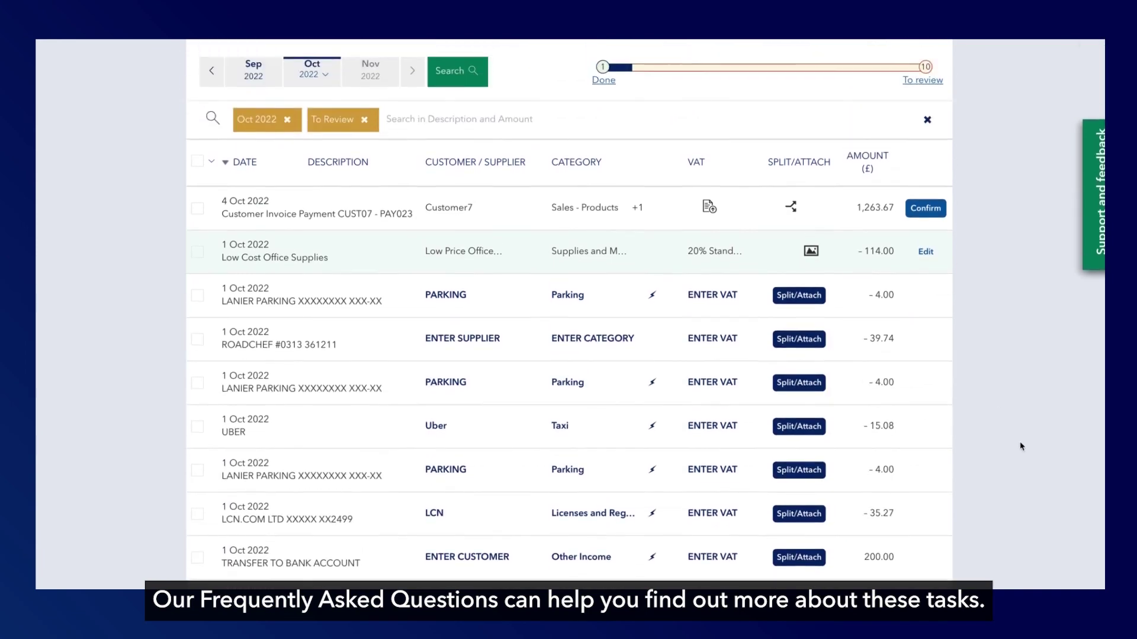